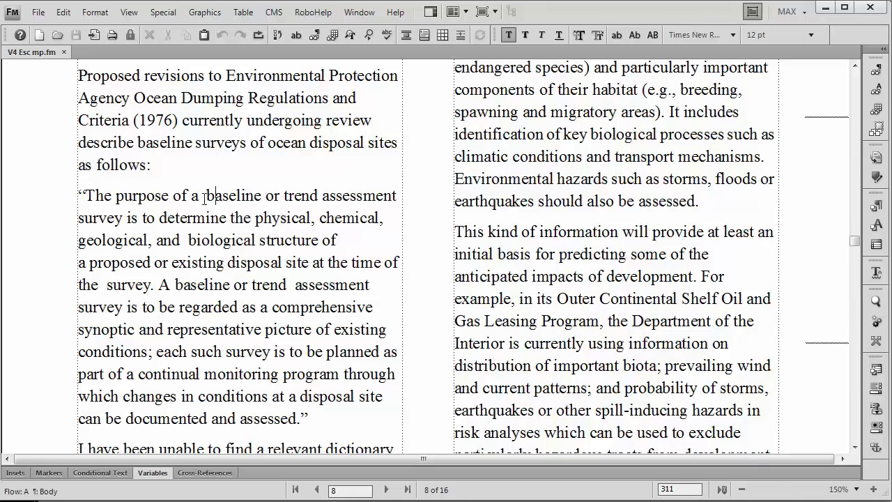
Place the insertion point before "baseline" in the quoted paragraph and preview FIND.JPG from the 37 FM-W Esc m p folder.
{"action": "left_click", "coordinate": [203, 196]}
{"action": "mouse_move", "coordinate": [104, 500]}
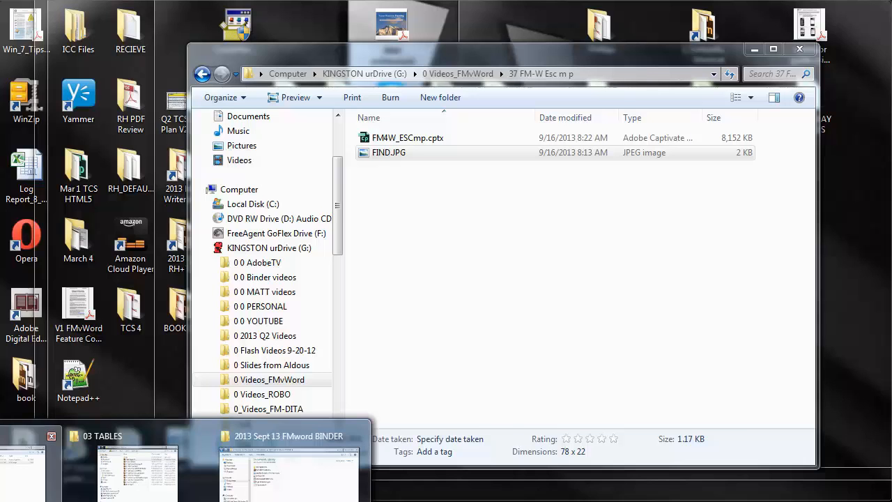
{"action": "left_click", "coordinate": [20, 460]}
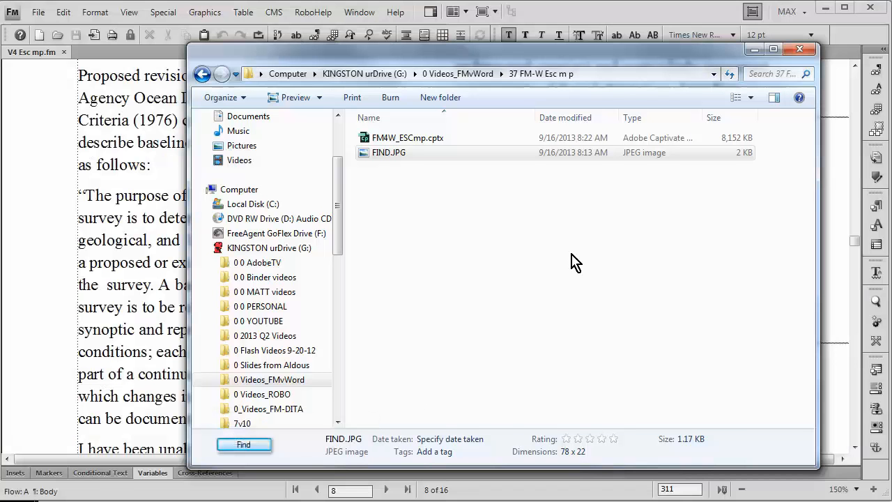
{"action": "double_click", "coordinate": [380, 157]}
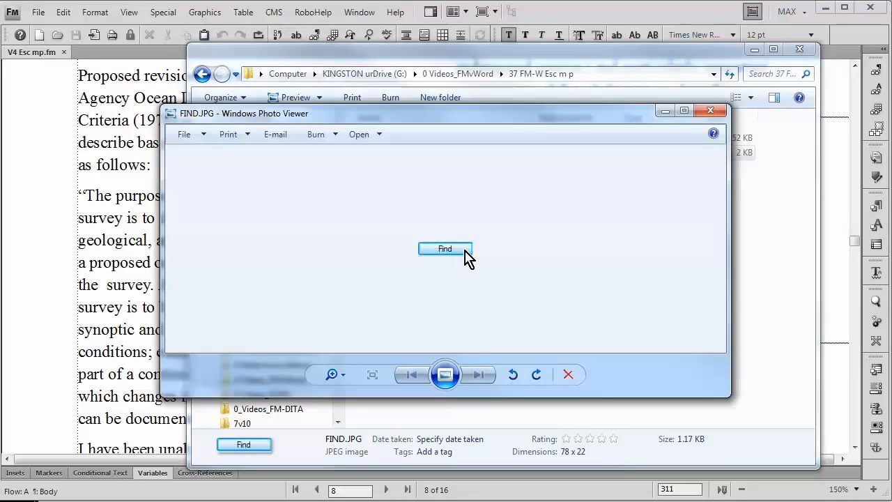
{"action": "left_click", "coordinate": [708, 113]}
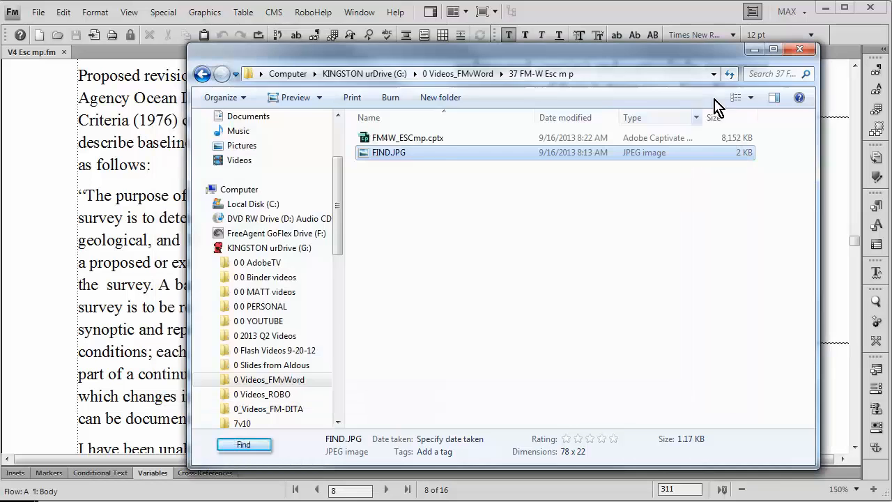
{"action": "left_click", "coordinate": [754, 48]}
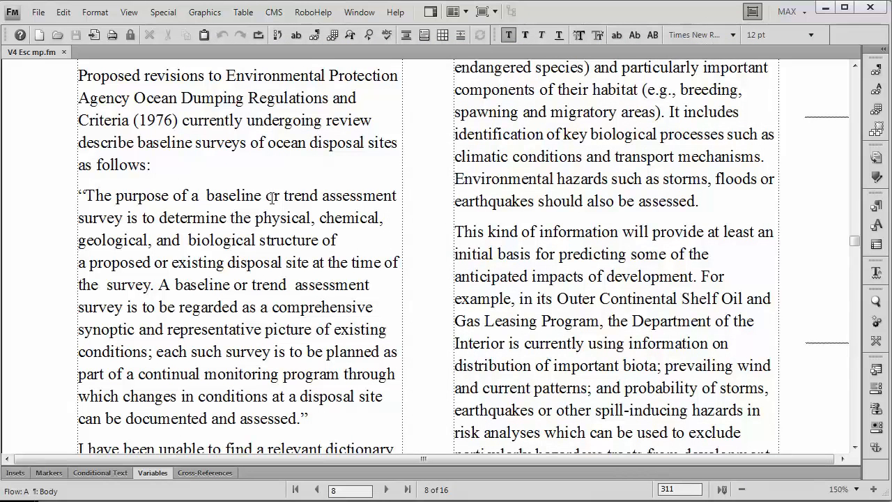
Import FIND.JPG by reference at the insertion point, scaled at 150 dpi.
{"action": "left_click", "coordinate": [38, 13]}
{"action": "mouse_move", "coordinate": [208, 166]}
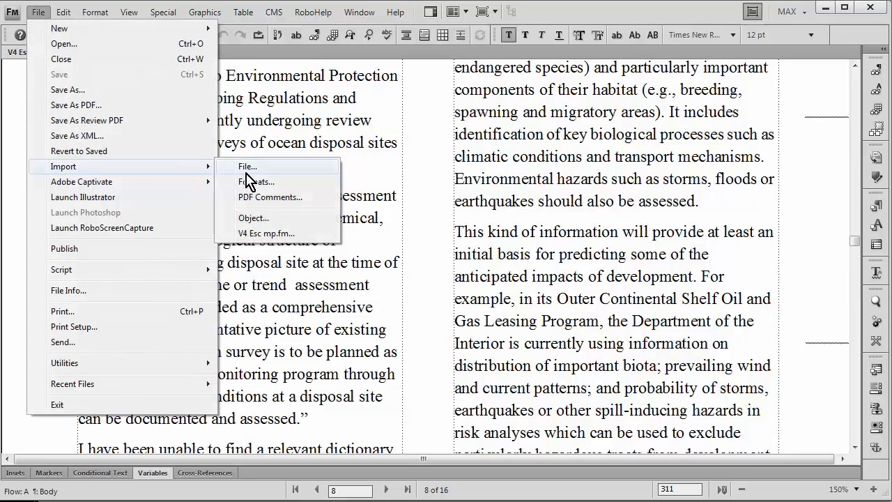
{"action": "left_click", "coordinate": [247, 167]}
{"action": "left_click", "coordinate": [298, 121]}
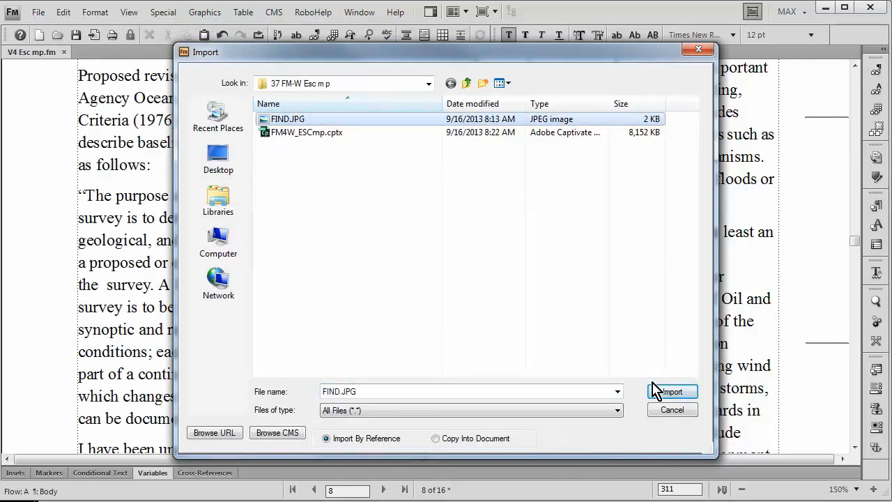
{"action": "left_click", "coordinate": [667, 392]}
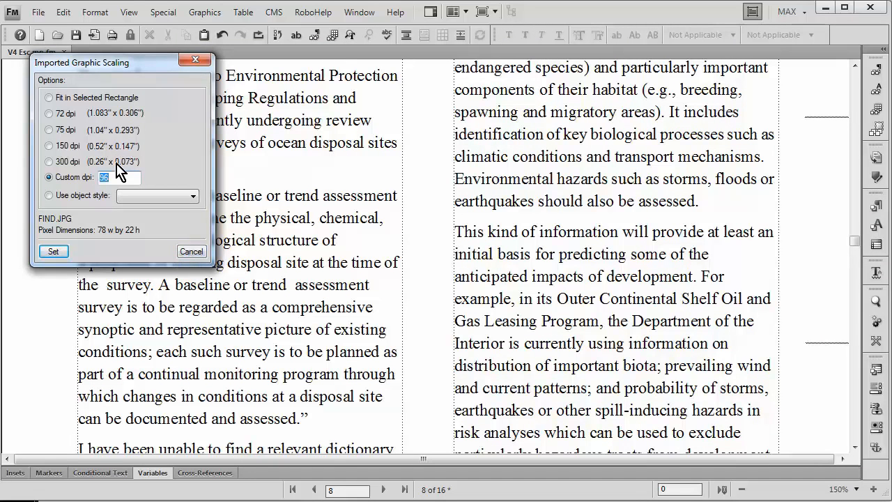
{"action": "left_click", "coordinate": [49, 146]}
{"action": "left_click", "coordinate": [53, 252]}
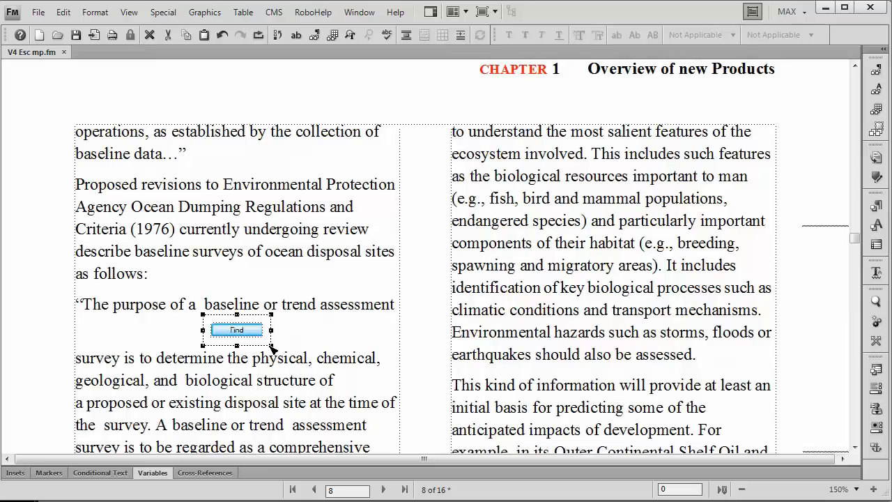
Shrink-wrap the anchored frame around the Find graphic so it sits inline before "baseline".
{"action": "key", "text": "Escape"}
{"action": "key", "text": "m"}
{"action": "key", "text": "p"}
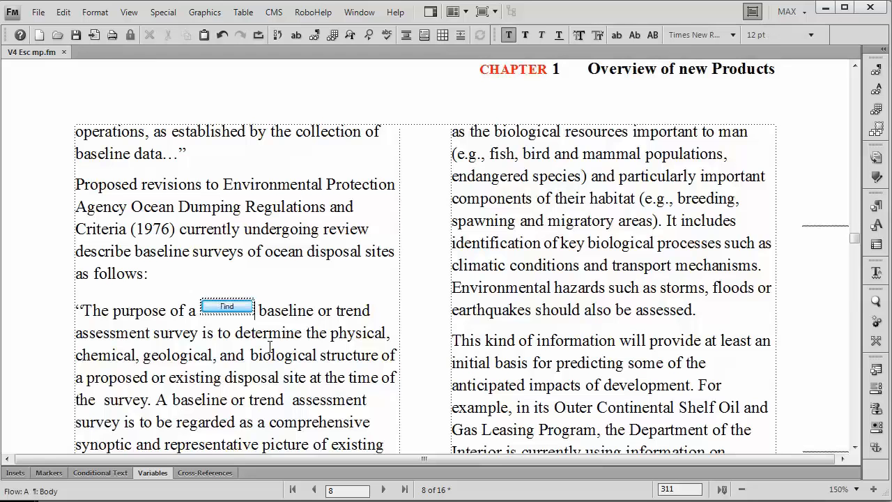
Nudge the Find graphic's anchored frame down in 1-point moves to 2 pt below the text baseline.
{"action": "left_click", "coordinate": [856, 489]}
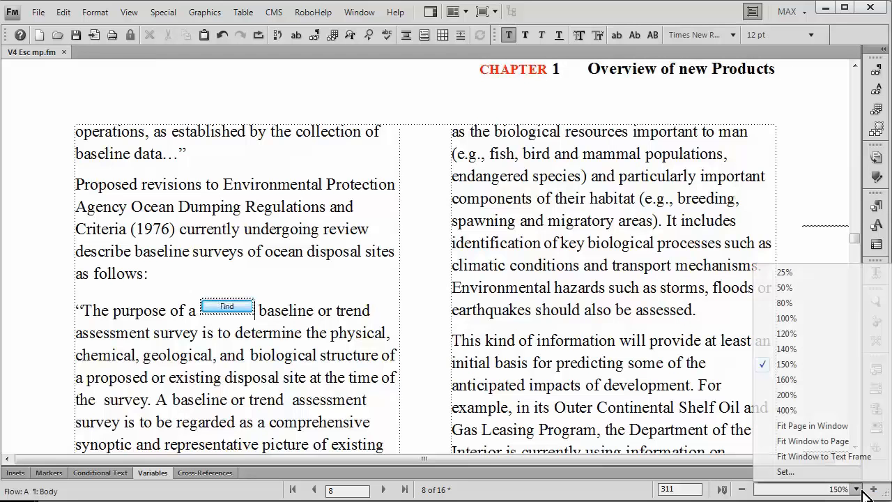
{"action": "left_click", "coordinate": [800, 395]}
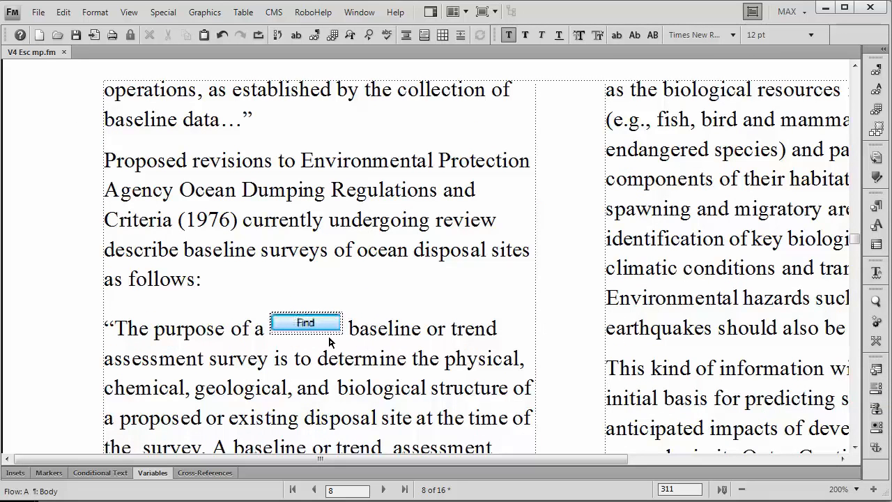
{"action": "left_click", "coordinate": [331, 337]}
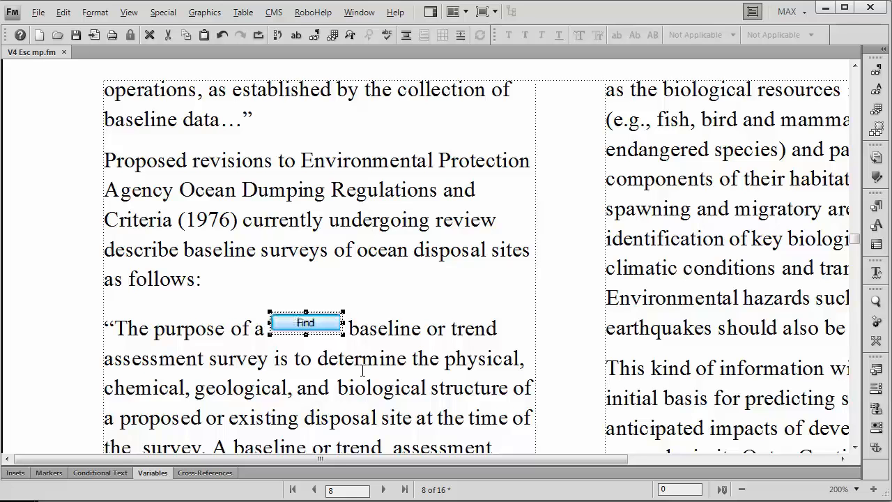
{"action": "key", "text": "alt+Down"}
{"action": "key", "text": "alt+Down"}
{"action": "key", "text": "alt+Down"}
{"action": "key", "text": "alt+Down"}
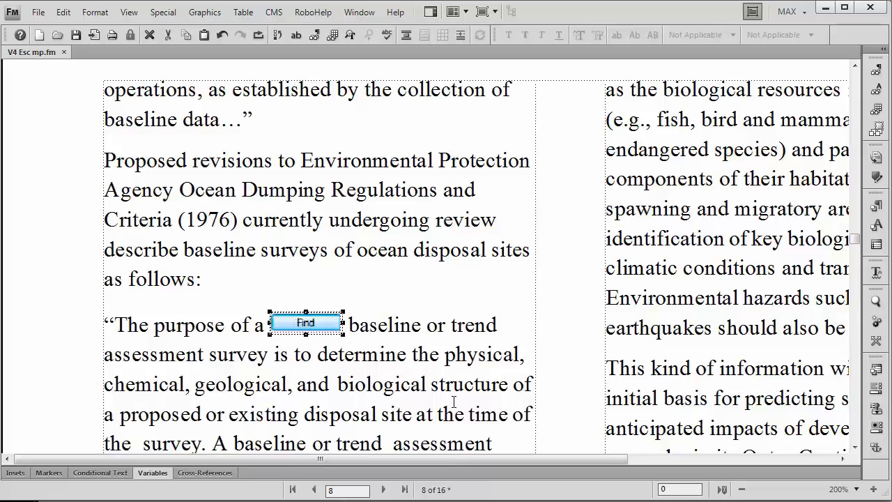
Check the object properties of the imported Find graphic.
{"action": "right_click", "coordinate": [317, 323]}
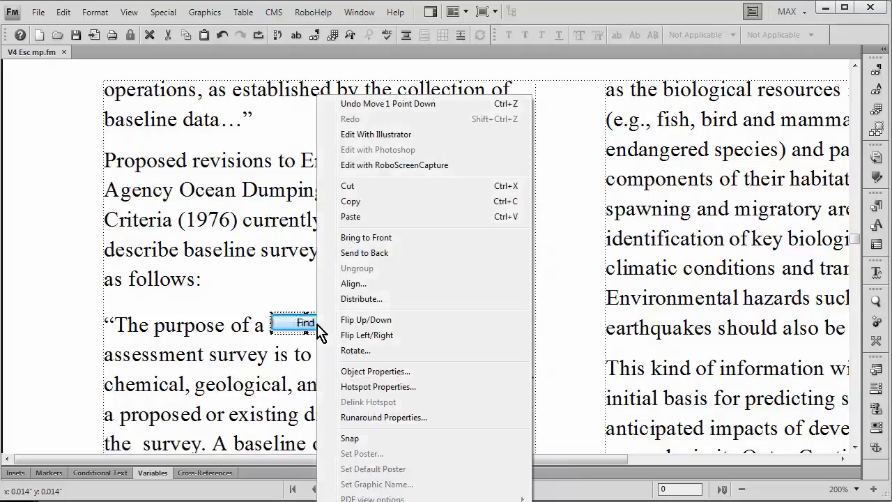
{"action": "left_click", "coordinate": [350, 371]}
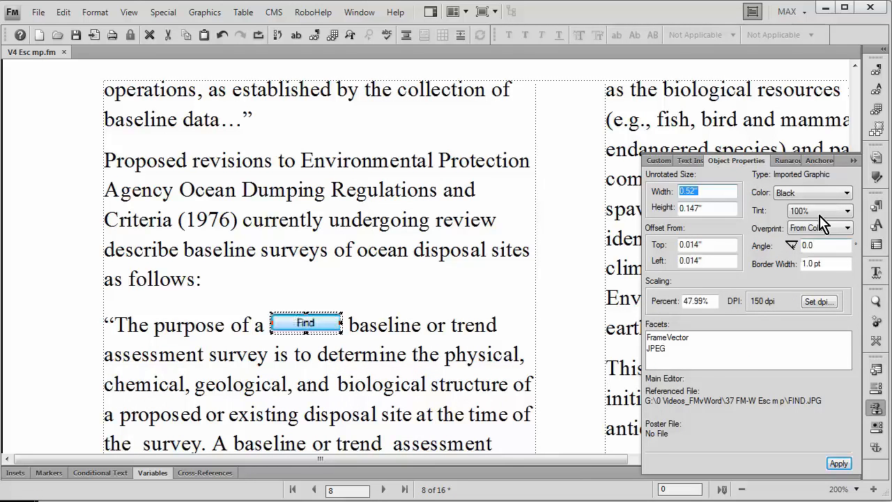
{"action": "left_click", "coordinate": [855, 163]}
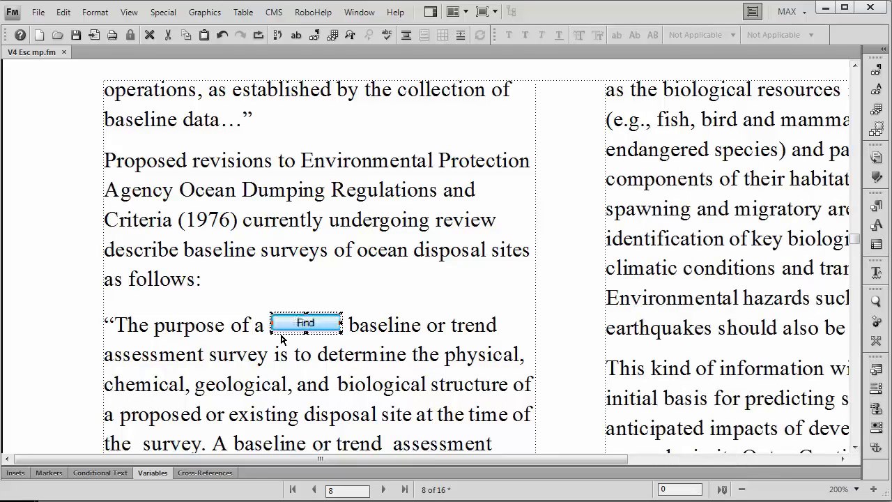
Display the Object Style Catalog and select the anchored frame around the Find graphic.
{"action": "left_click", "coordinate": [332, 339]}
{"action": "left_click", "coordinate": [876, 71]}
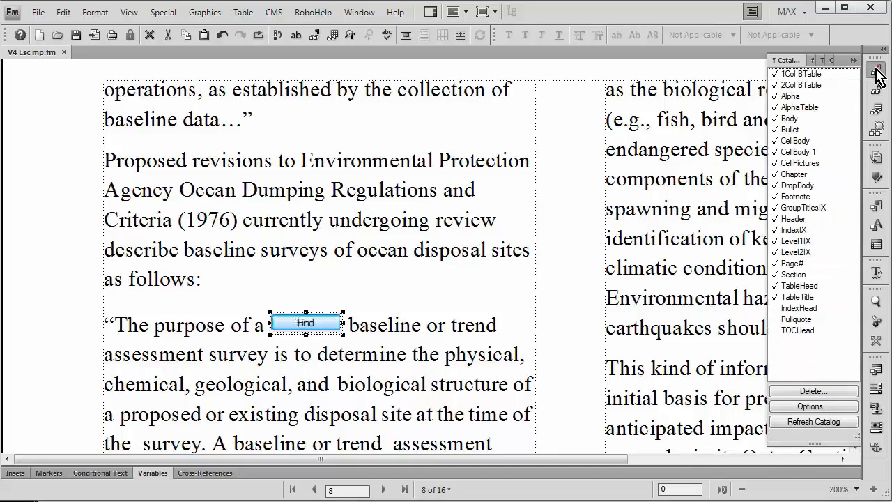
{"action": "left_click", "coordinate": [876, 70]}
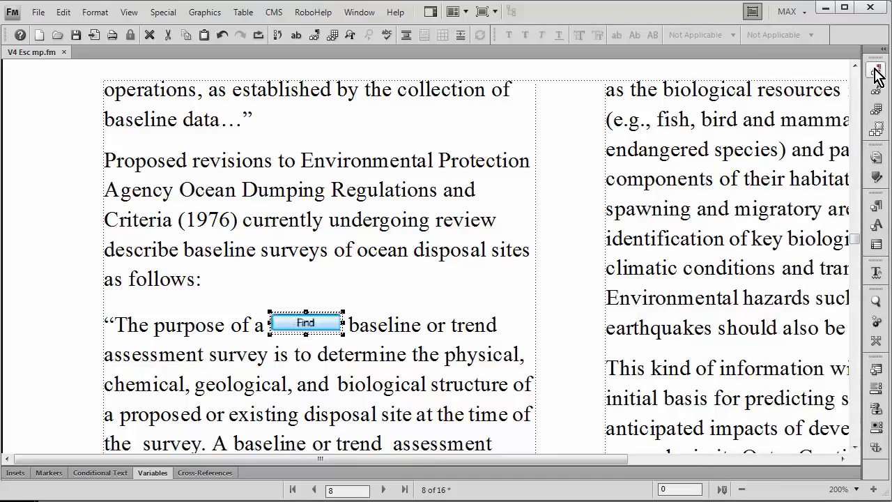
{"action": "left_click", "coordinate": [875, 133]}
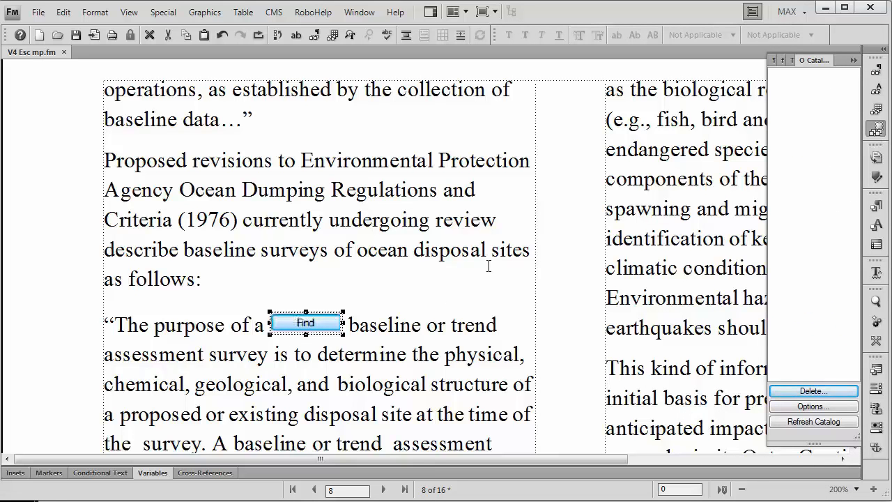
{"action": "left_click", "coordinate": [411, 324]}
{"action": "left_click", "coordinate": [328, 338]}
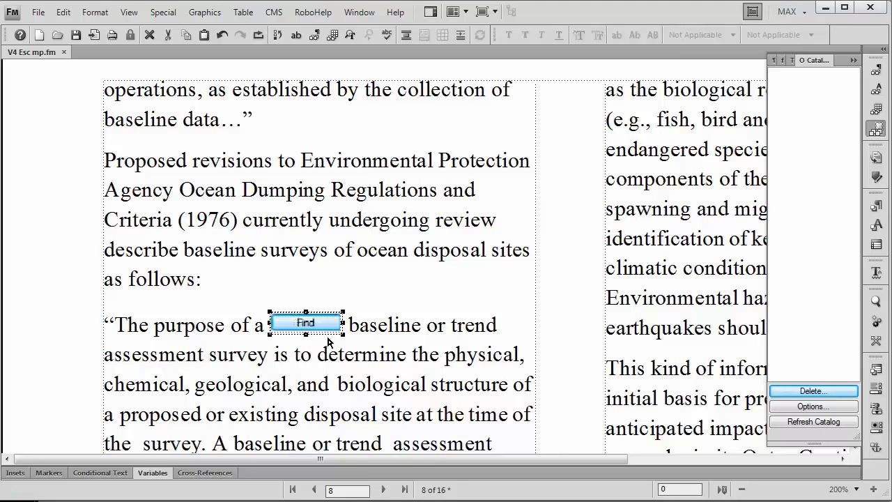
Save the selected anchored frame's properties as an object style named KEY FIND and apply that style to the frame.
{"action": "left_click", "coordinate": [202, 13]}
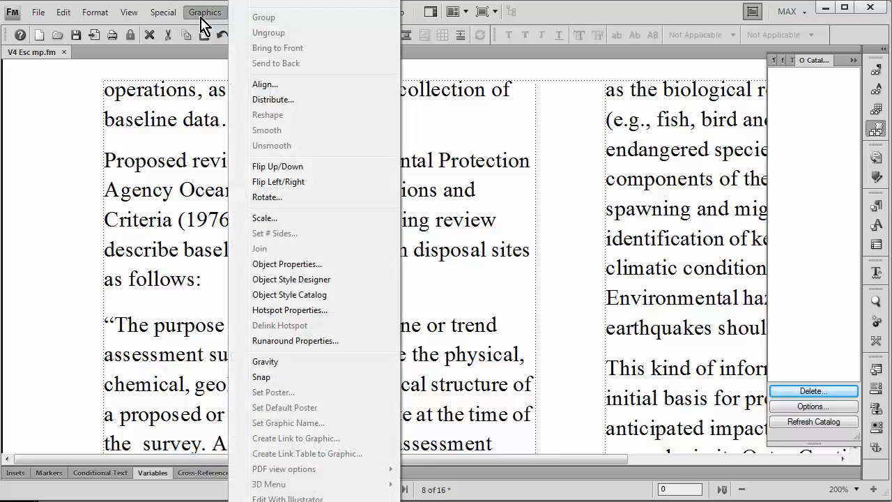
{"action": "left_click", "coordinate": [302, 280]}
{"action": "left_click_drag", "start_coordinate": [276, 75], "coordinate": [757, 83]}
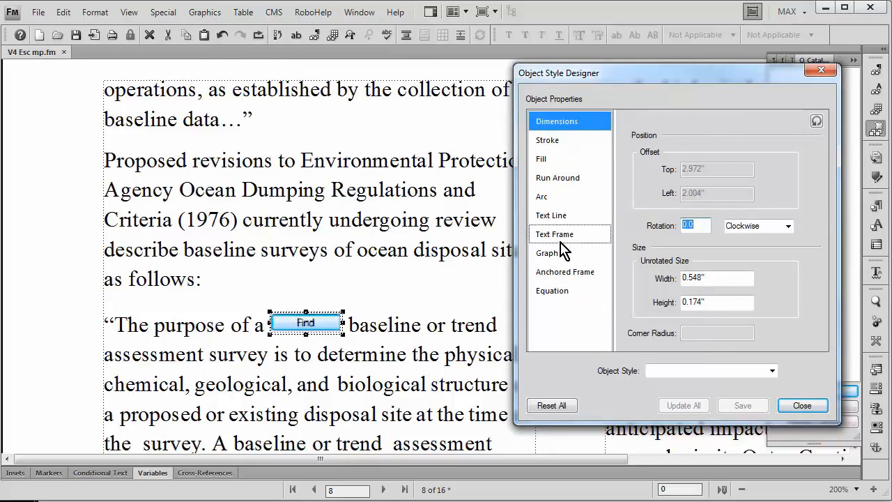
{"action": "left_click", "coordinate": [559, 275]}
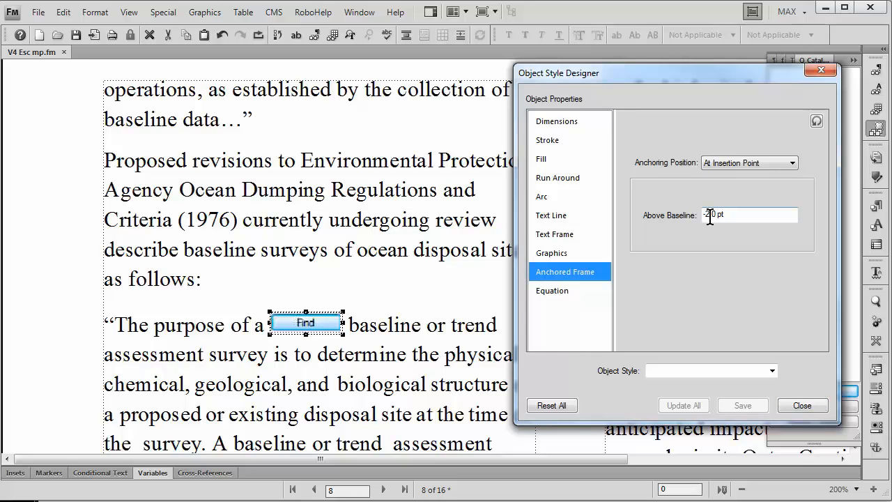
{"action": "left_click", "coordinate": [681, 375]}
{"action": "type", "text": "KEY FIND"}
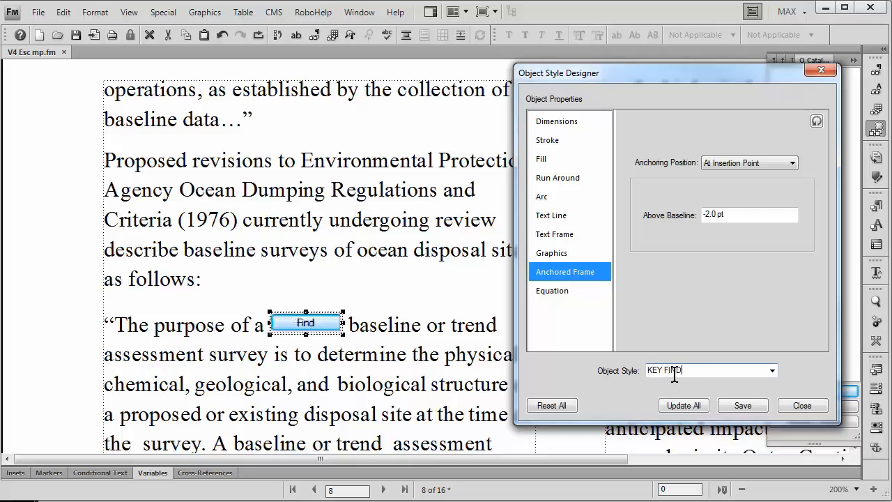
{"action": "left_click", "coordinate": [744, 405]}
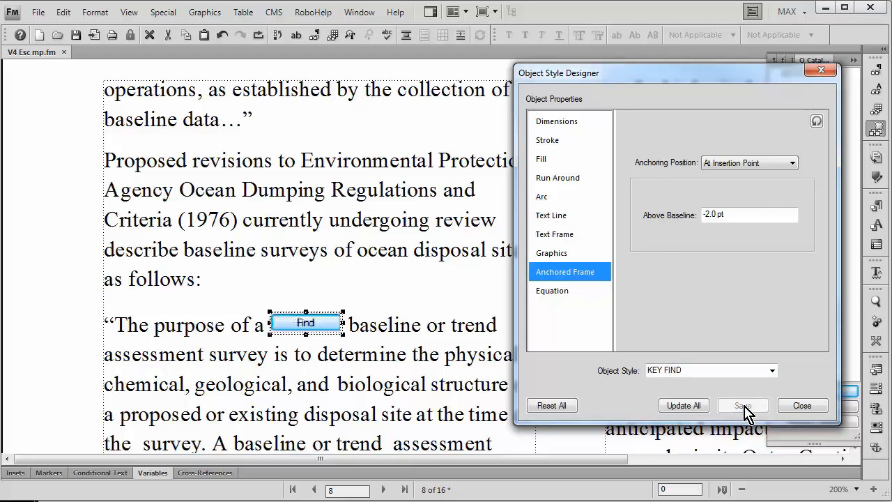
{"action": "left_click", "coordinate": [802, 405]}
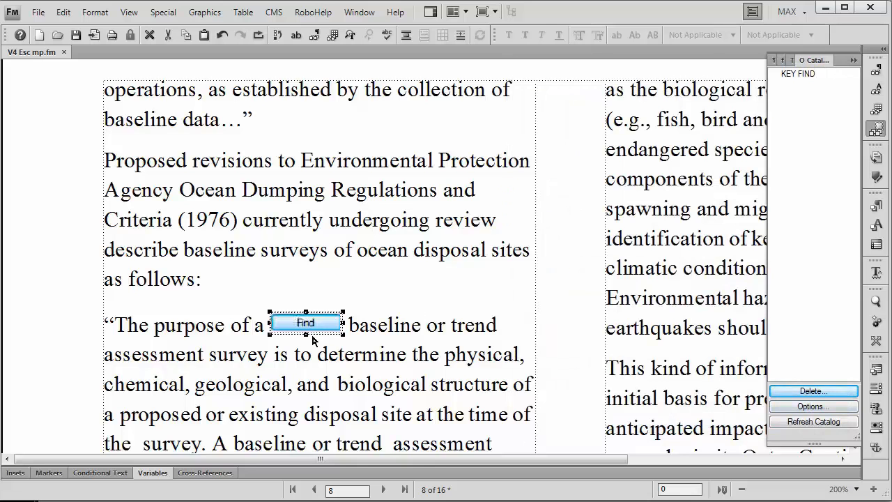
{"action": "left_click", "coordinate": [798, 74]}
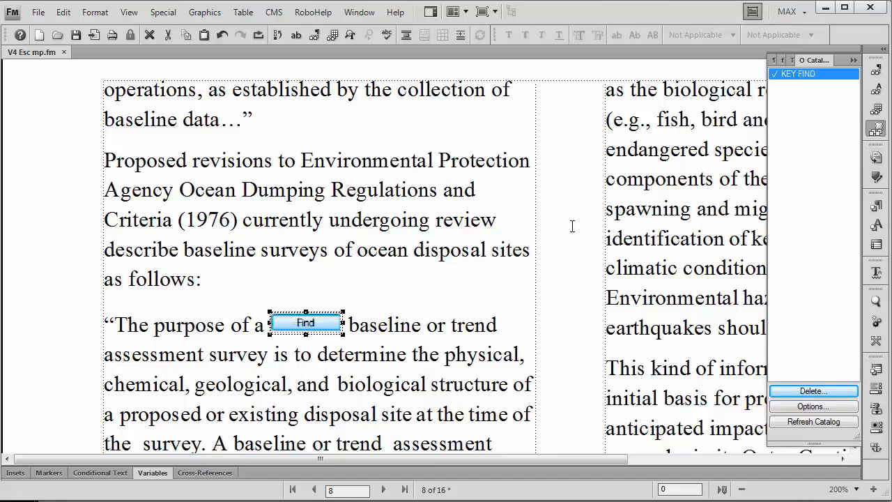
{"action": "left_click", "coordinate": [451, 325]}
Copy the styled Find frame and paste it before "to determine", "proposed", "of the survey" and "undergoing".
{"action": "scroll", "coordinate": [439, 335], "scroll_direction": "down", "scroll_amount": 3}
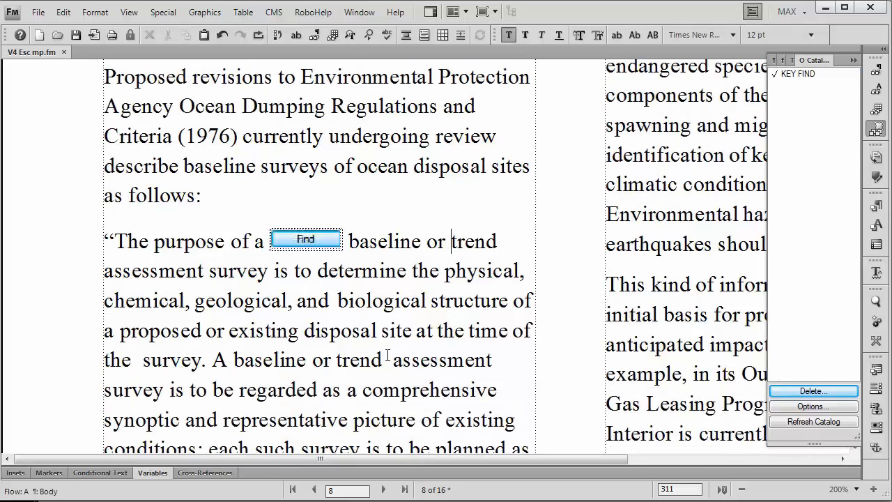
{"action": "left_click", "coordinate": [302, 251]}
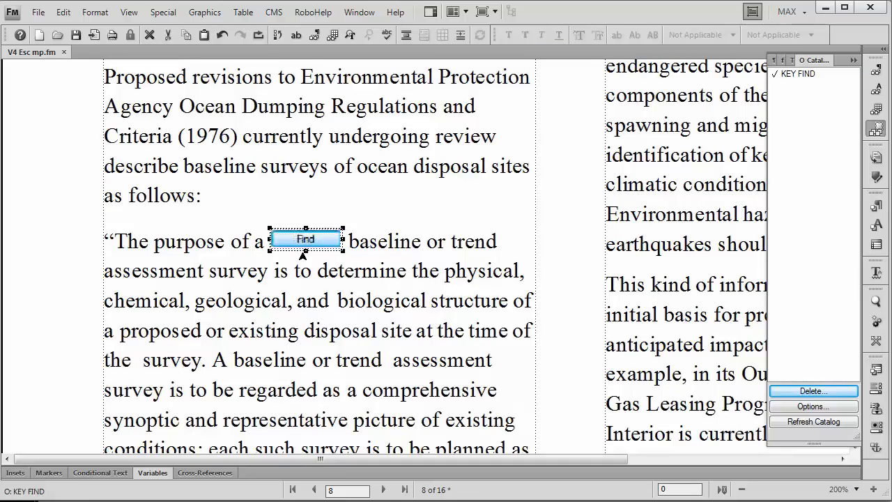
{"action": "left_click", "coordinate": [289, 277]}
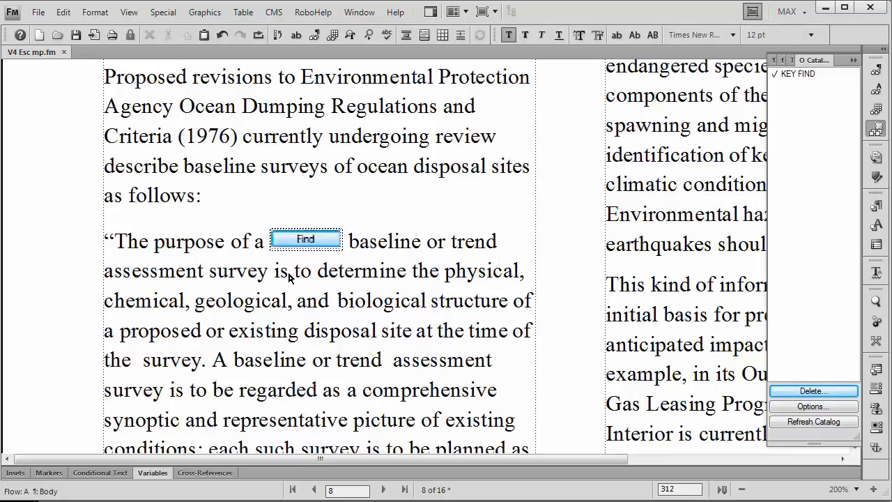
{"action": "key", "text": "ctrl+v"}
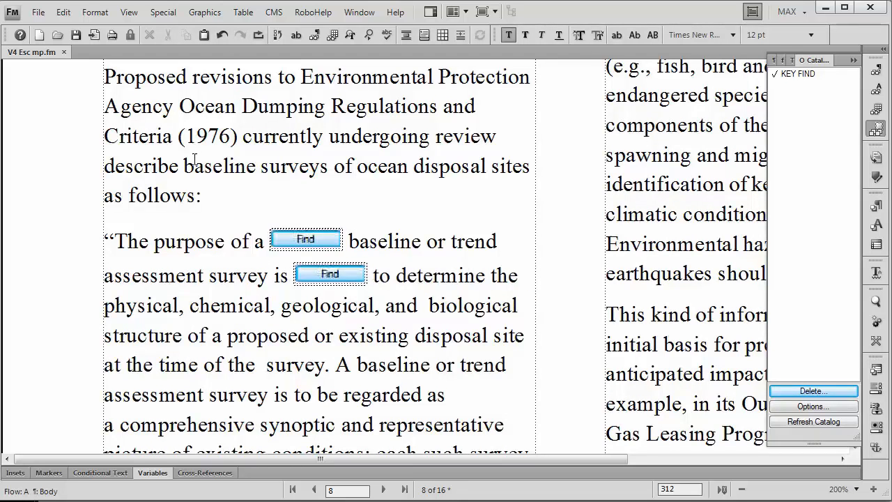
{"action": "left_click", "coordinate": [228, 337]}
{"action": "key", "text": "ctrl+v"}
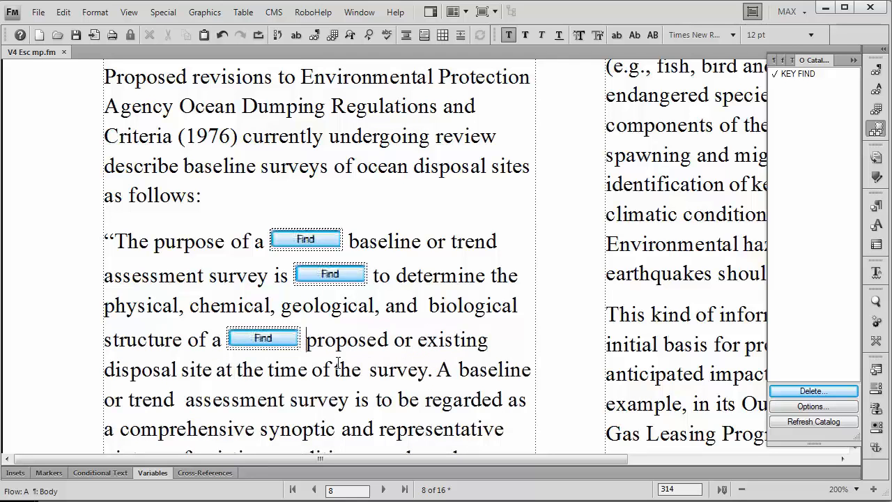
{"action": "key", "text": "ctrl+v"}
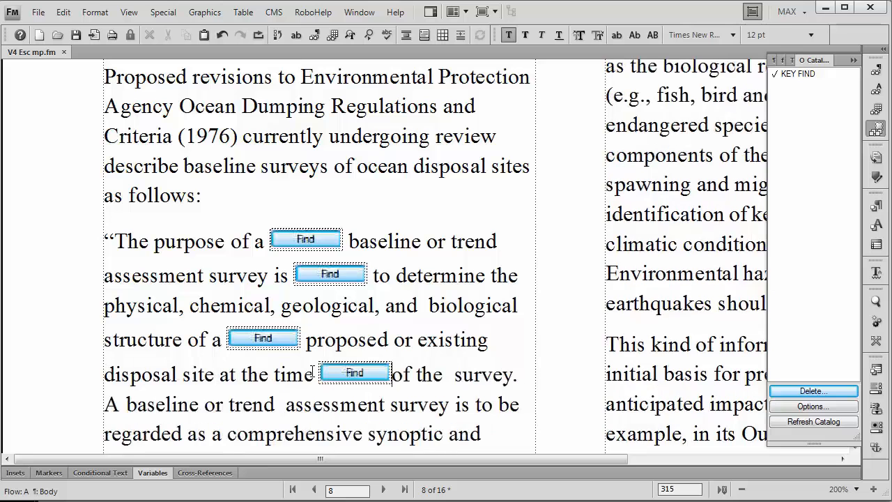
{"action": "left_click", "coordinate": [329, 137]}
{"action": "key", "text": "ctrl+v"}
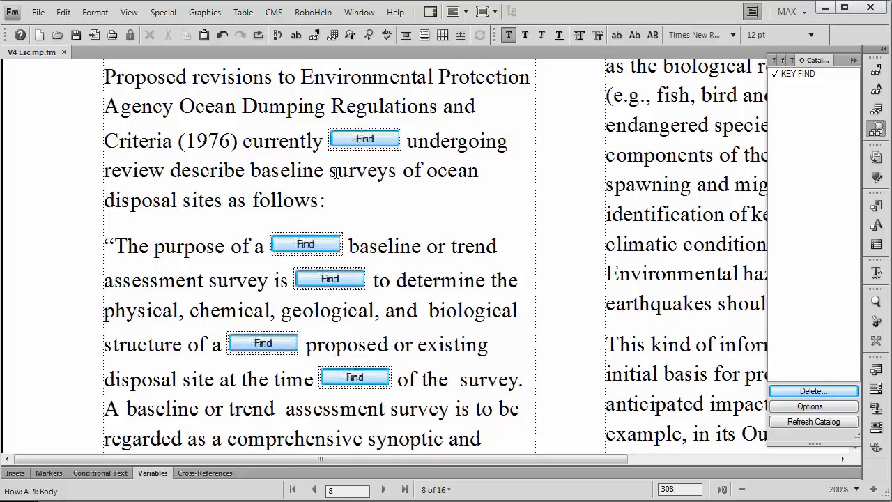
Open the KEY FIND style in the Object Style Designer with the Find frame before "undergoing" selected, keeping that frame in view.
{"action": "left_click", "coordinate": [396, 149]}
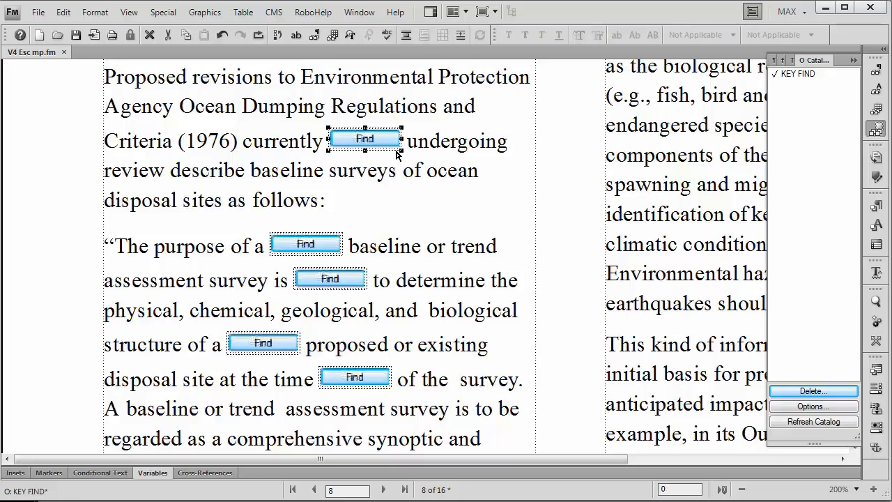
{"action": "left_click", "coordinate": [800, 74]}
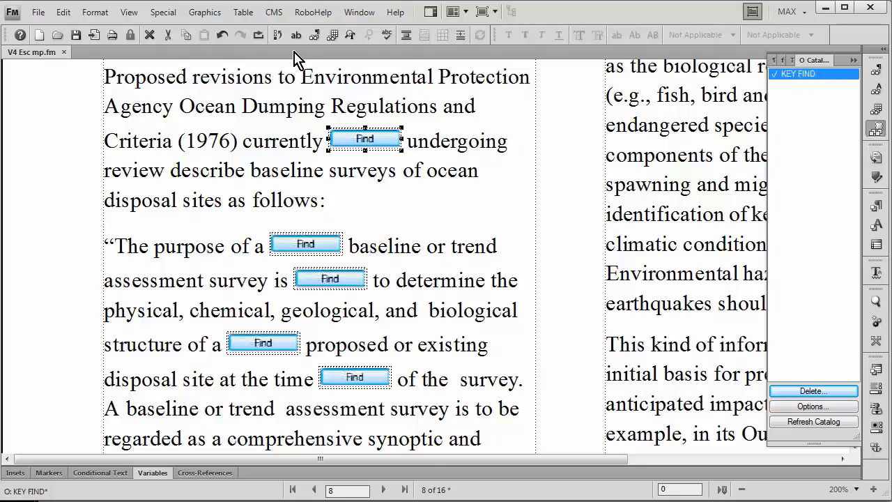
{"action": "left_click", "coordinate": [195, 16]}
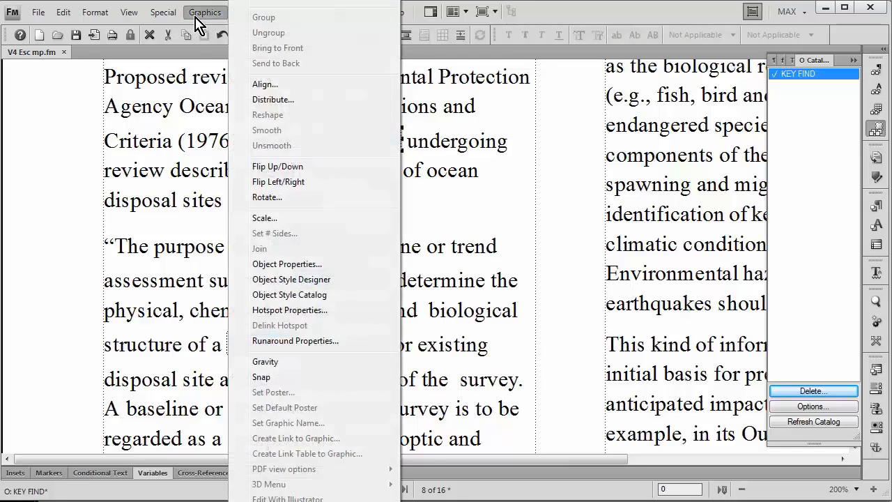
{"action": "left_click", "coordinate": [293, 287]}
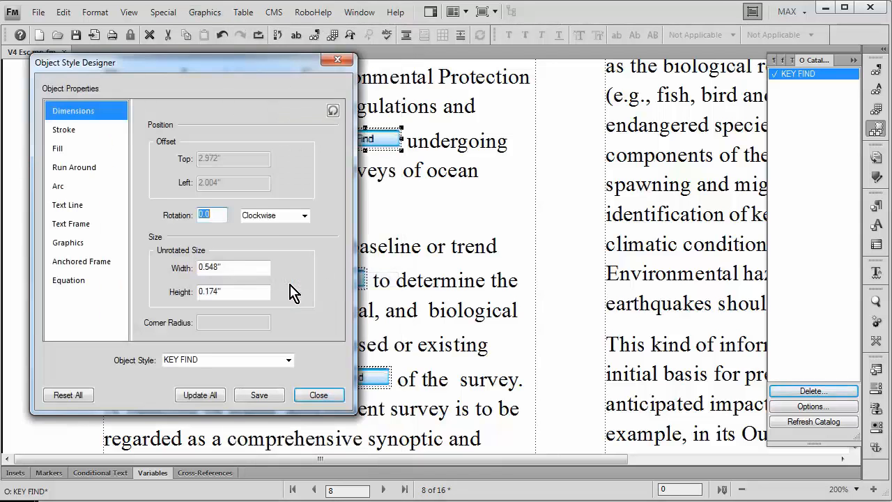
{"action": "left_click_drag", "start_coordinate": [285, 63], "coordinate": [318, 64]}
{"action": "left_click_drag", "start_coordinate": [373, 62], "coordinate": [720, 67]}
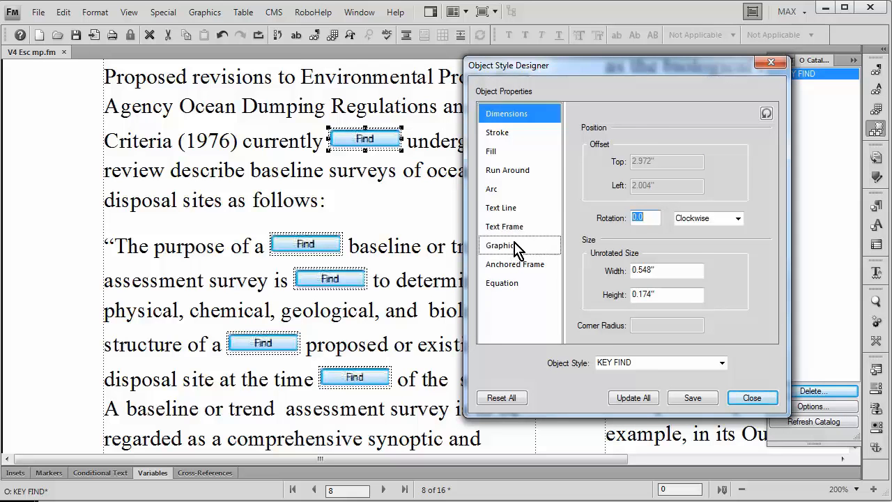
Set the KEY FIND style's anchored frame position to -3.0 pt above baseline and update all frames using the style.
{"action": "left_click", "coordinate": [516, 265]}
{"action": "left_click", "coordinate": [659, 208]}
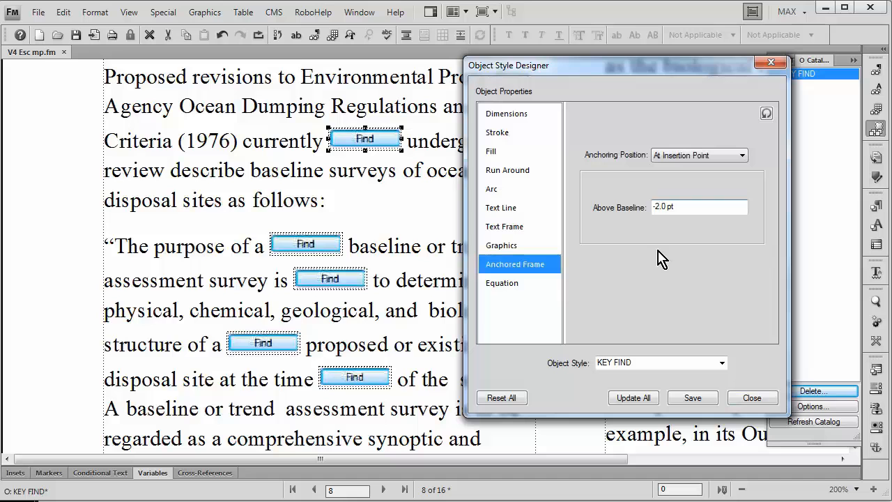
{"action": "key", "text": "BackSpace"}
{"action": "key", "text": "BackSpace"}
{"action": "type", "text": "-3"}
{"action": "left_click", "coordinate": [633, 398]}
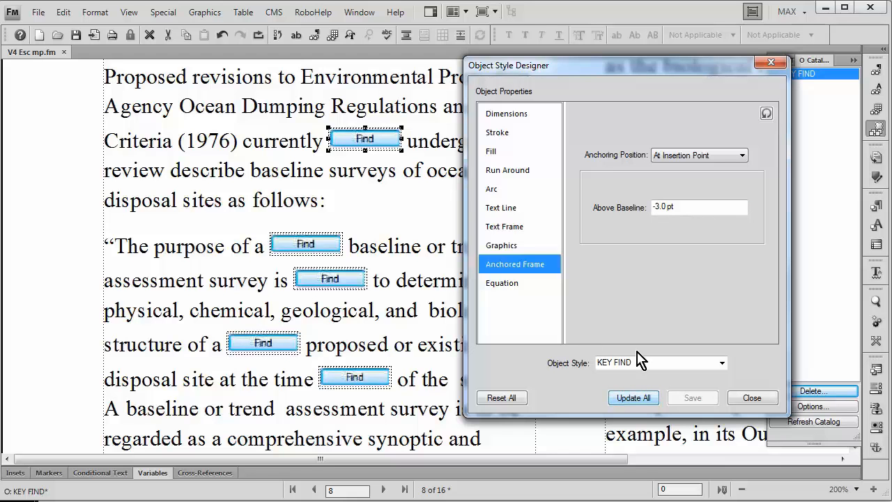
{"action": "left_click", "coordinate": [750, 400]}
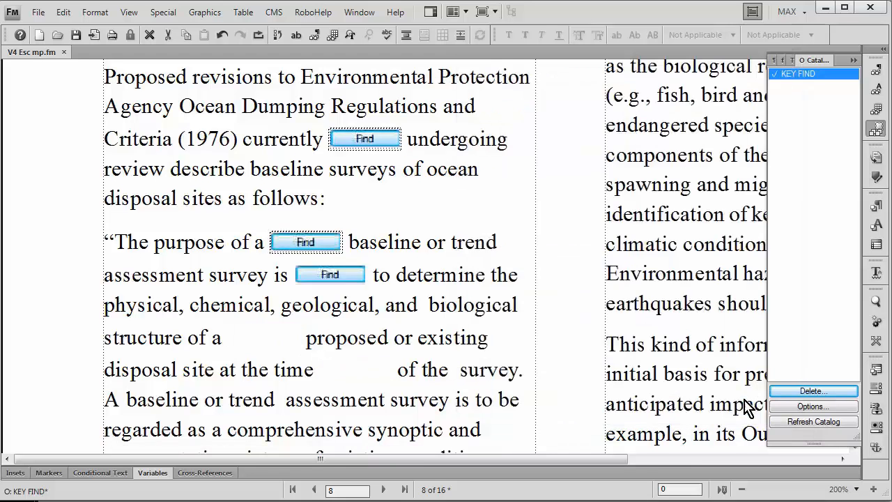
{"action": "left_click", "coordinate": [496, 278]}
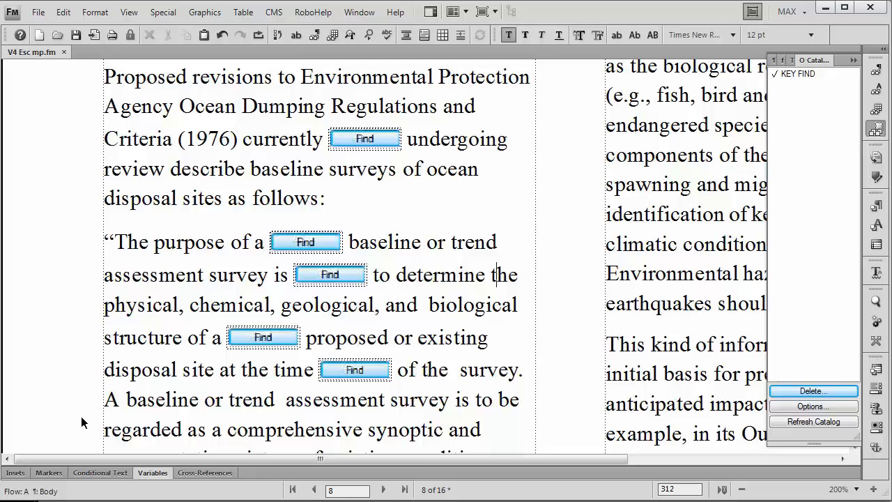
Check the document's insets and jump to a FIND.JPG reference on page 8, then hide the insets list and Object Style Catalog.
{"action": "left_click", "coordinate": [23, 473]}
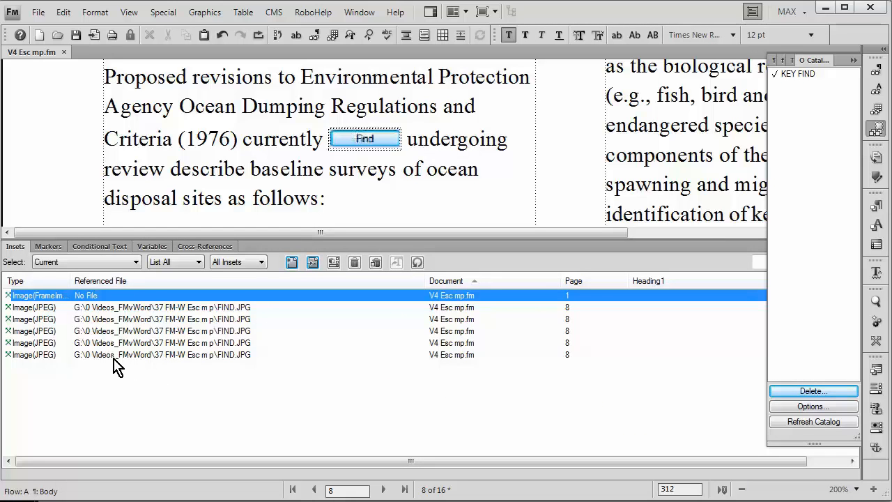
{"action": "double_click", "coordinate": [241, 319]}
{"action": "left_click", "coordinate": [240, 332]}
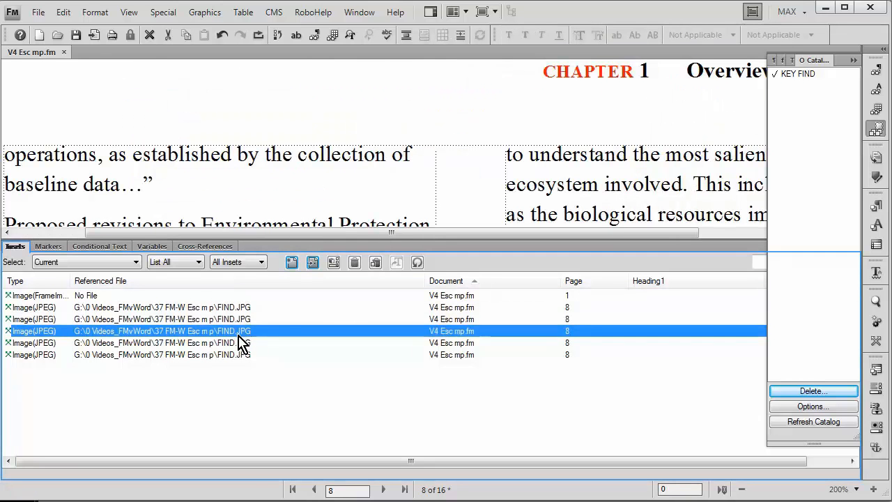
{"action": "left_click", "coordinate": [20, 250]}
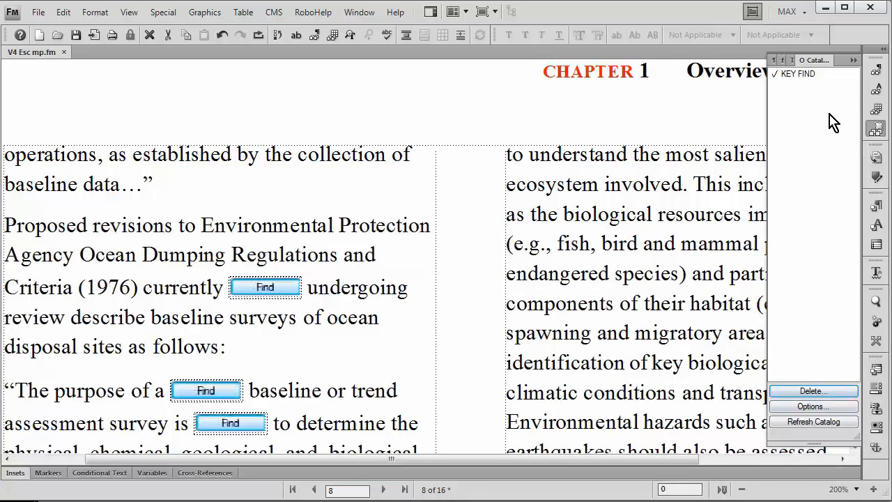
{"action": "left_click", "coordinate": [853, 61]}
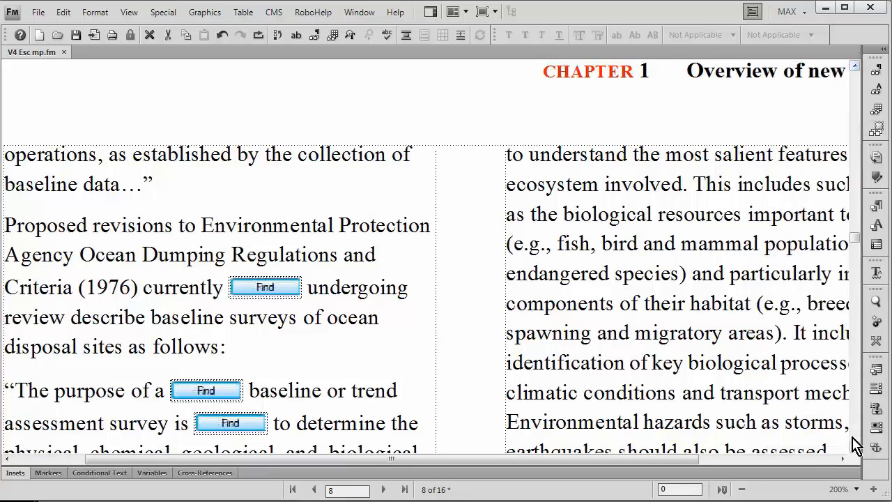
{"action": "left_click_drag", "start_coordinate": [856, 451], "coordinate": [838, 446]}
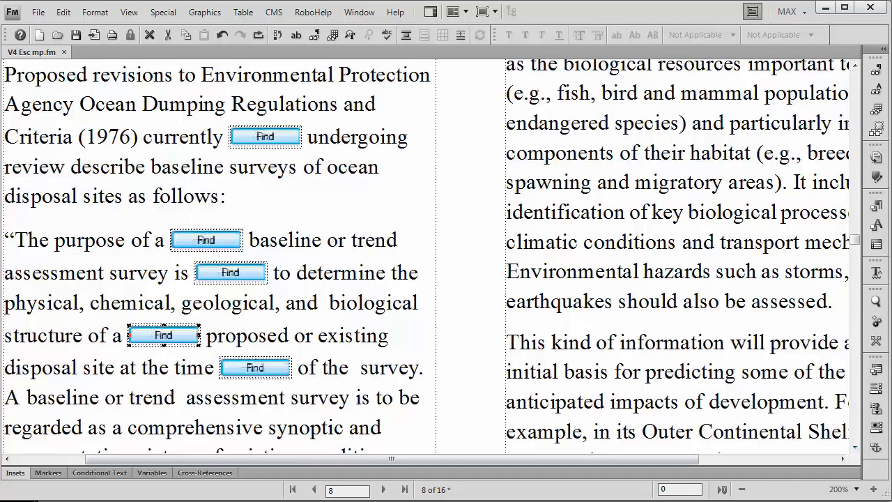
Switch to RoboScreenCapture, convert FIND.JPG to gray scale, save it and minimize the program.
{"action": "mouse_move", "coordinate": [368, 501]}
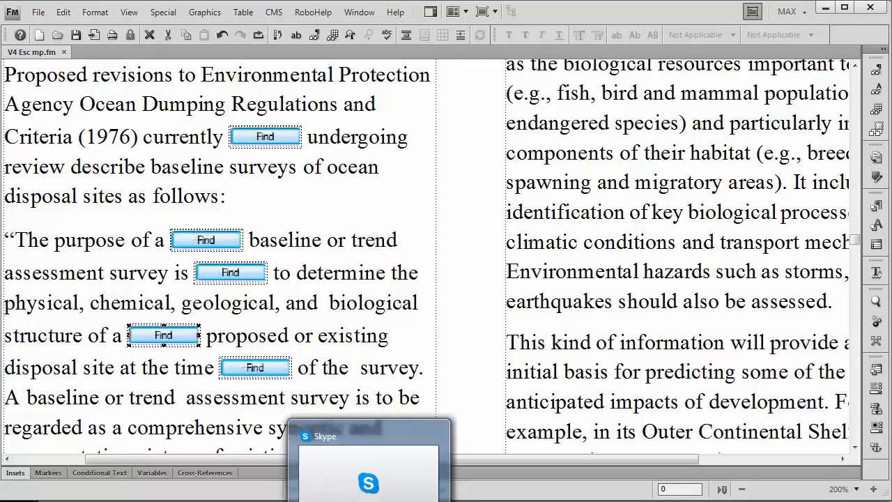
{"action": "left_click", "coordinate": [209, 501]}
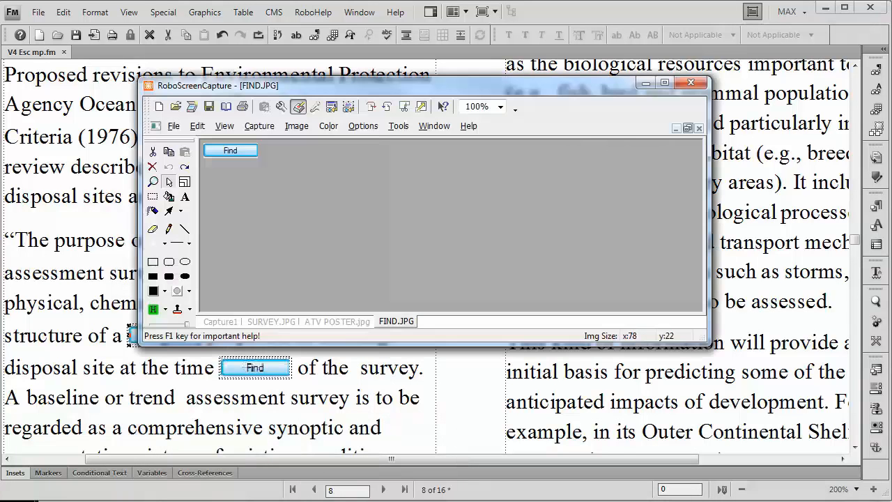
{"action": "left_click_drag", "start_coordinate": [434, 90], "coordinate": [566, 64]}
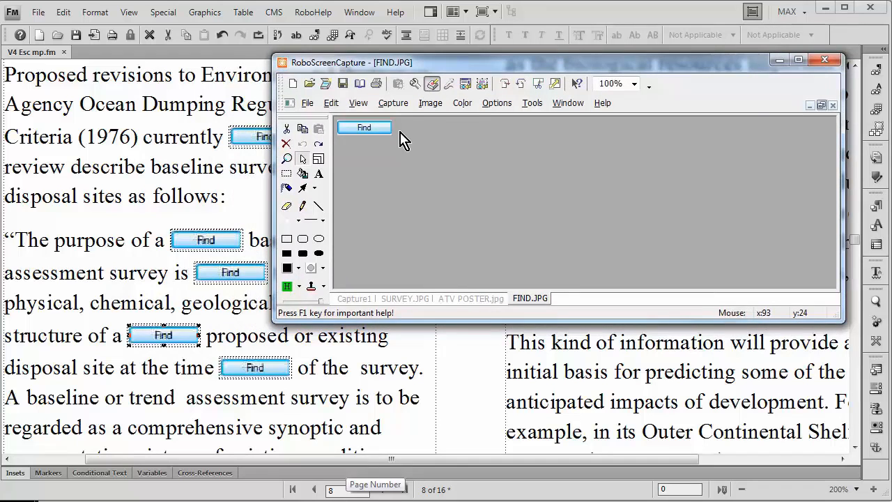
{"action": "left_click", "coordinate": [465, 105]}
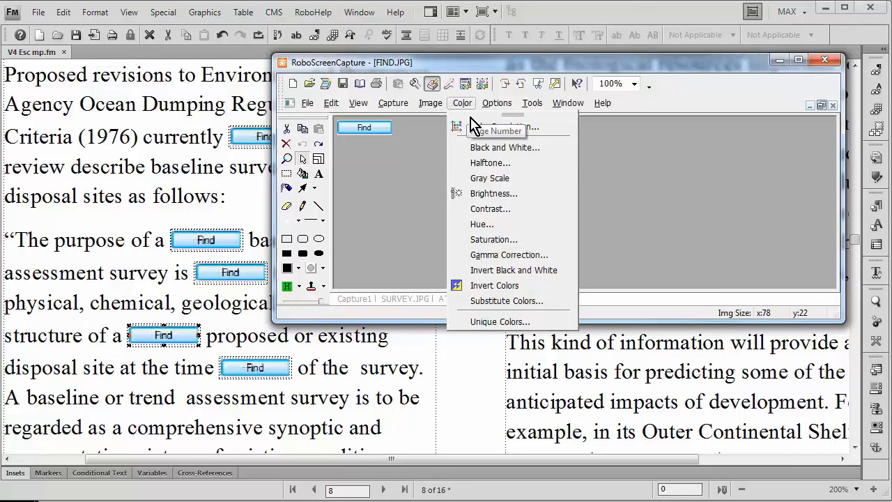
{"action": "left_click", "coordinate": [492, 179]}
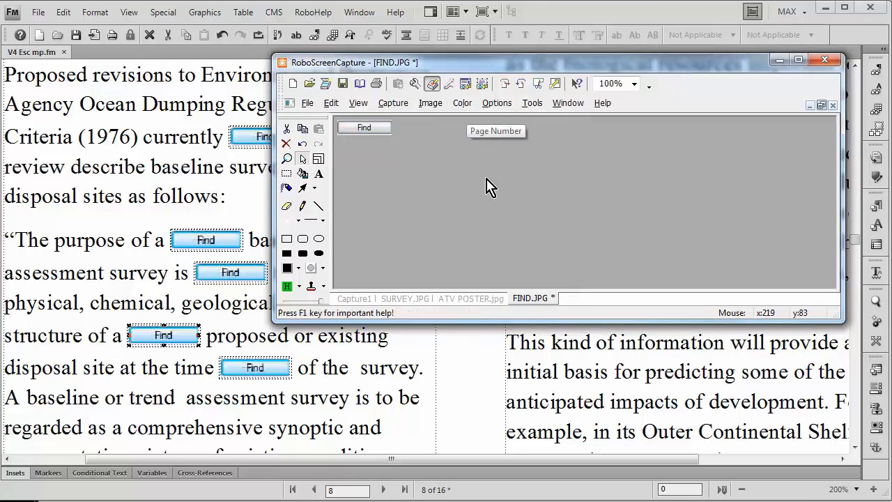
{"action": "left_click", "coordinate": [341, 84]}
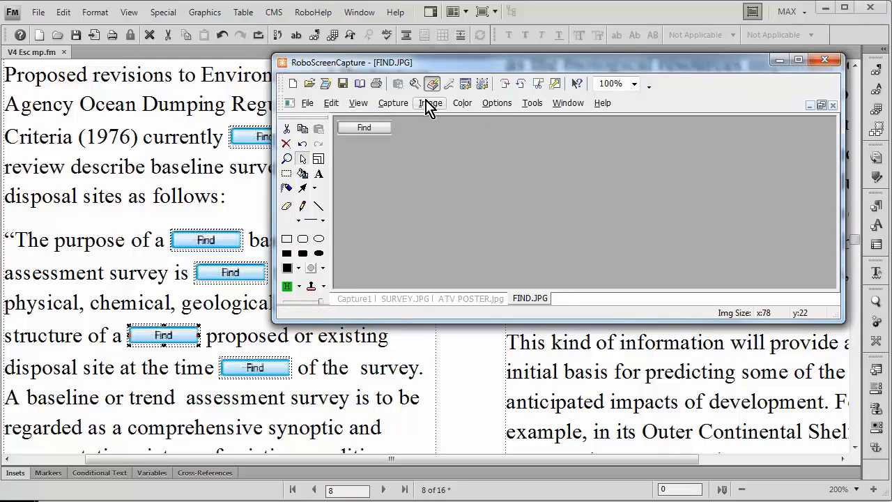
{"action": "left_click", "coordinate": [780, 61]}
Import FIND.JPG by reference before "and migratory areas", scaled at 150 dpi.
{"action": "left_click", "coordinate": [610, 238]}
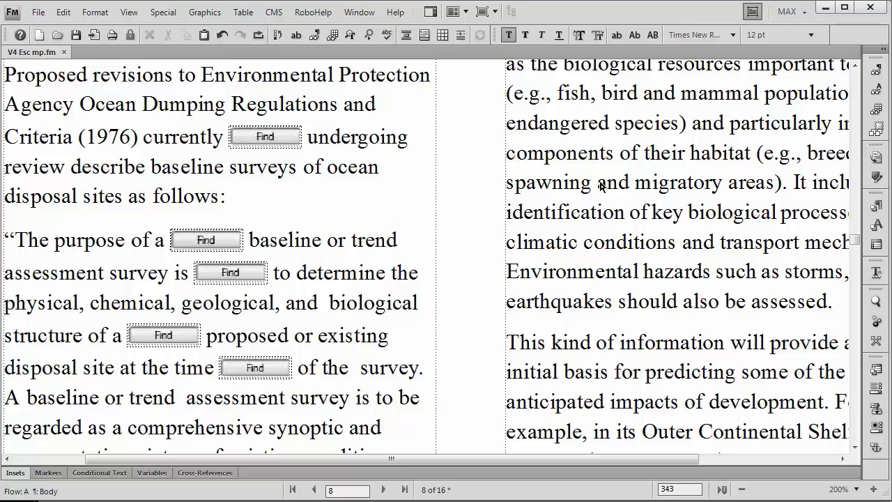
{"action": "key", "text": "alt+f"}
{"action": "key", "text": "i"}
{"action": "key", "text": "f"}
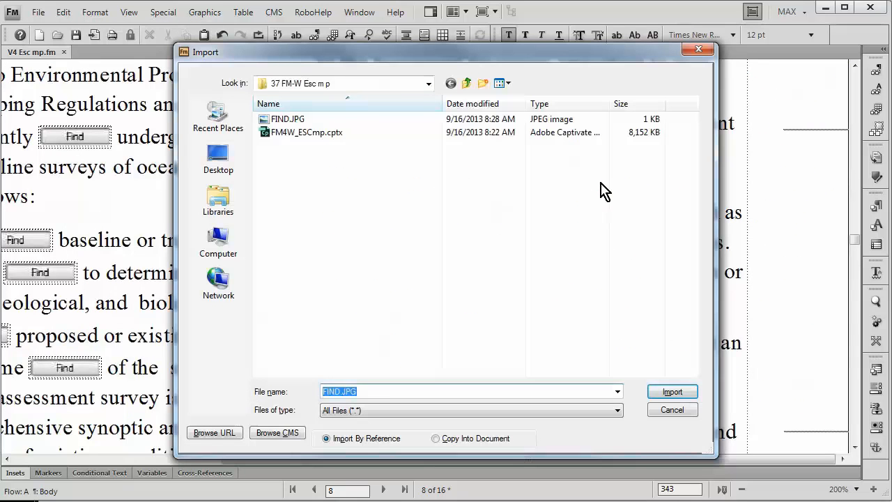
{"action": "left_click", "coordinate": [302, 119]}
{"action": "left_click", "coordinate": [687, 395]}
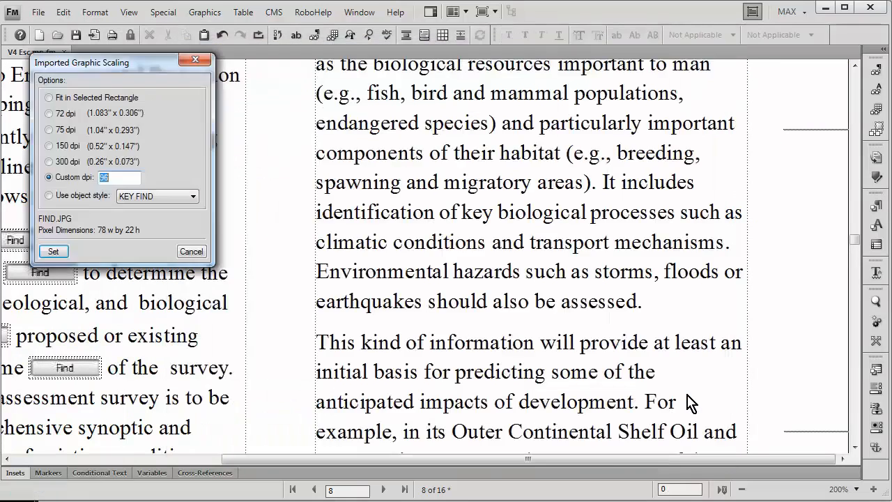
{"action": "left_click", "coordinate": [65, 147]}
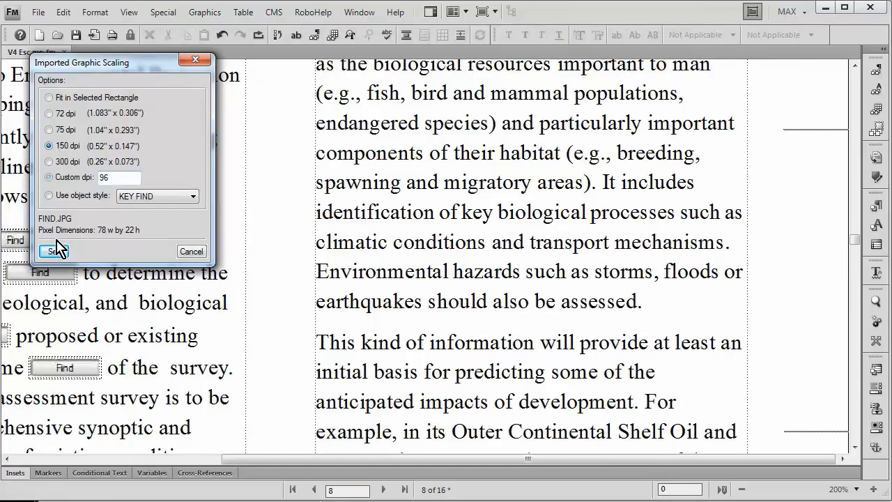
{"action": "left_click", "coordinate": [56, 251]}
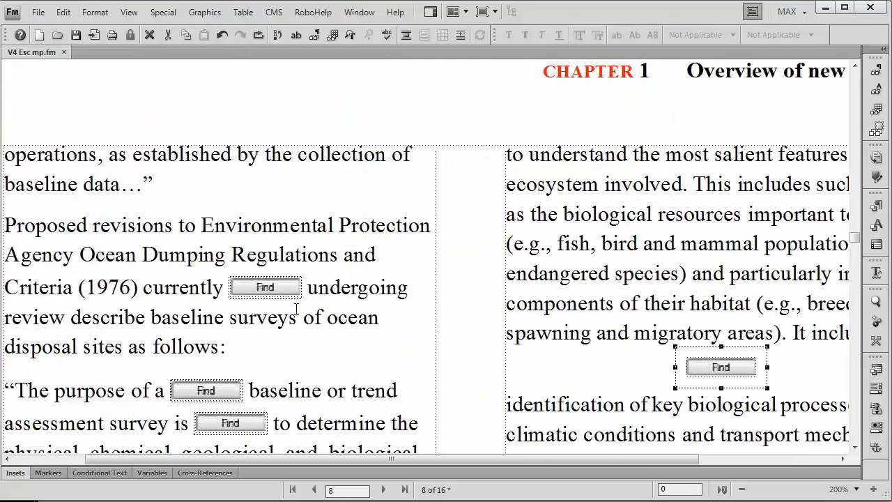
Shrink-wrap the anchored frame of the newly imported Find graphic so it sits inline after "spawning".
{"action": "key", "text": "Escape"}
{"action": "key", "text": "m"}
{"action": "key", "text": "p"}
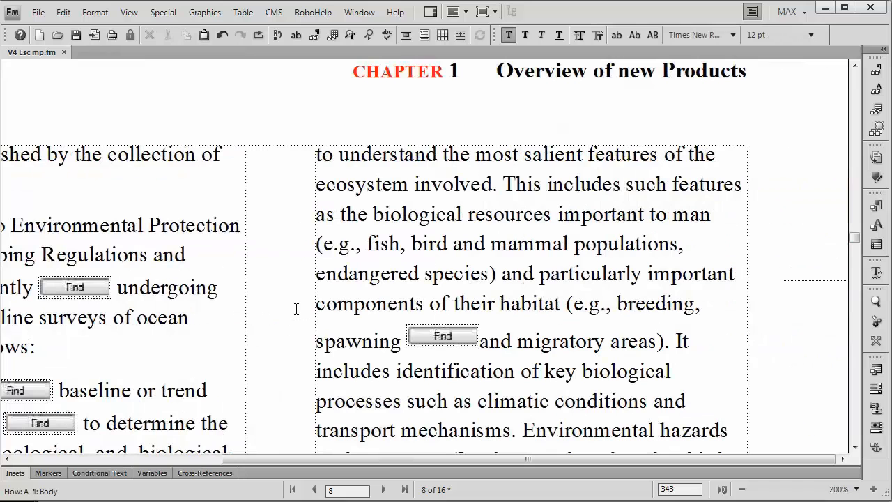